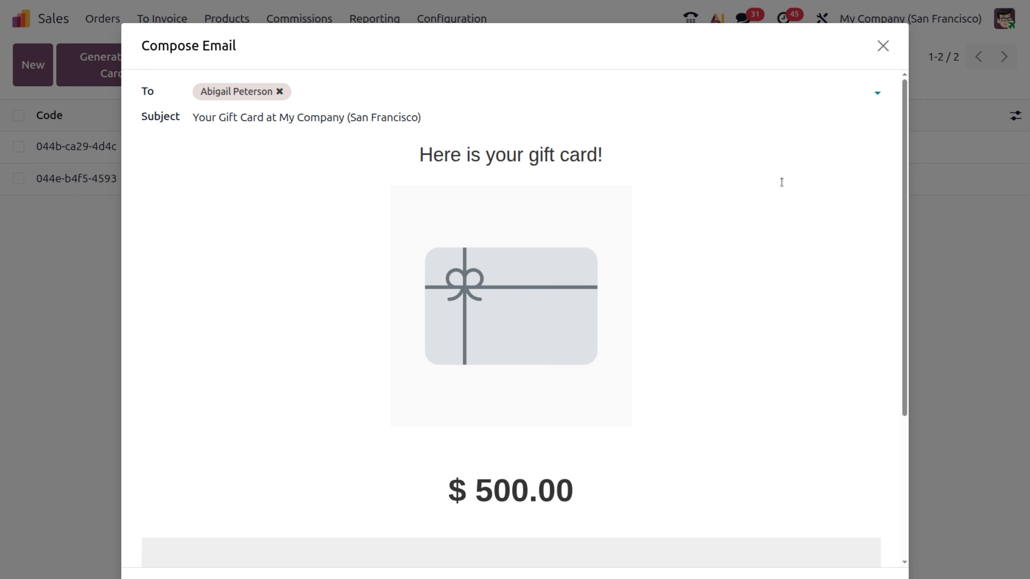
{"action": "scroll", "coordinate": [531, 287], "scroll_direction": "down", "scroll_amount": 1}
{"action": "scroll", "coordinate": [531, 287], "scroll_direction": "down", "scroll_amount": 5}
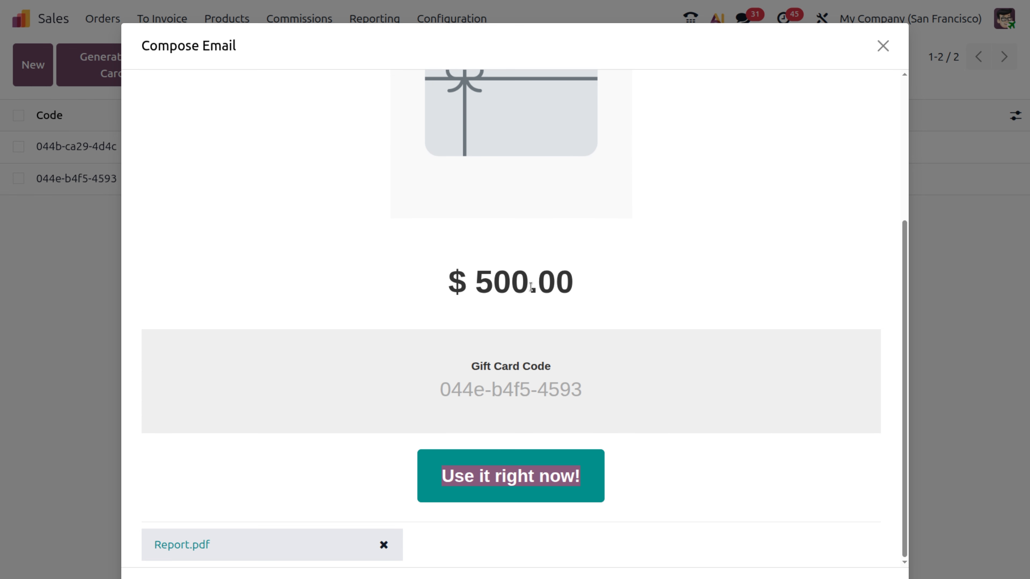
{"action": "scroll", "coordinate": [531, 286], "scroll_direction": "up", "scroll_amount": 5}
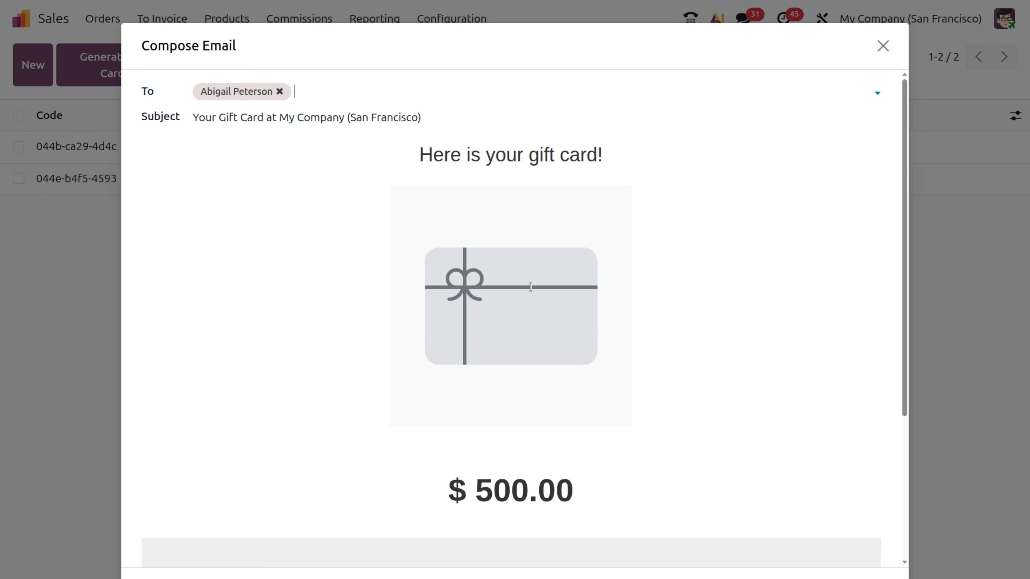
{"action": "scroll", "coordinate": [563, 233], "scroll_direction": "down", "scroll_amount": 4}
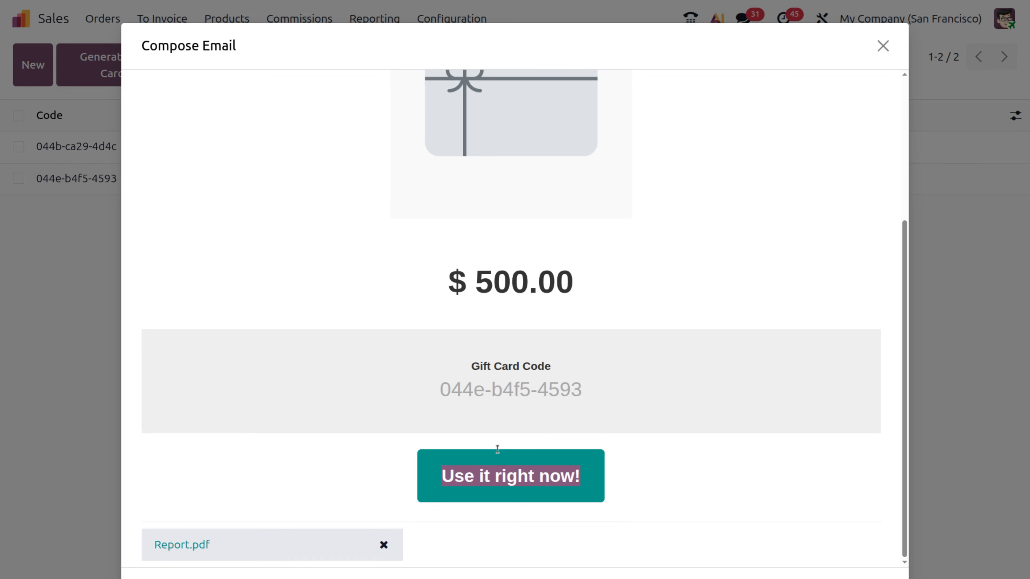
{"action": "left_click", "coordinate": [883, 46]}
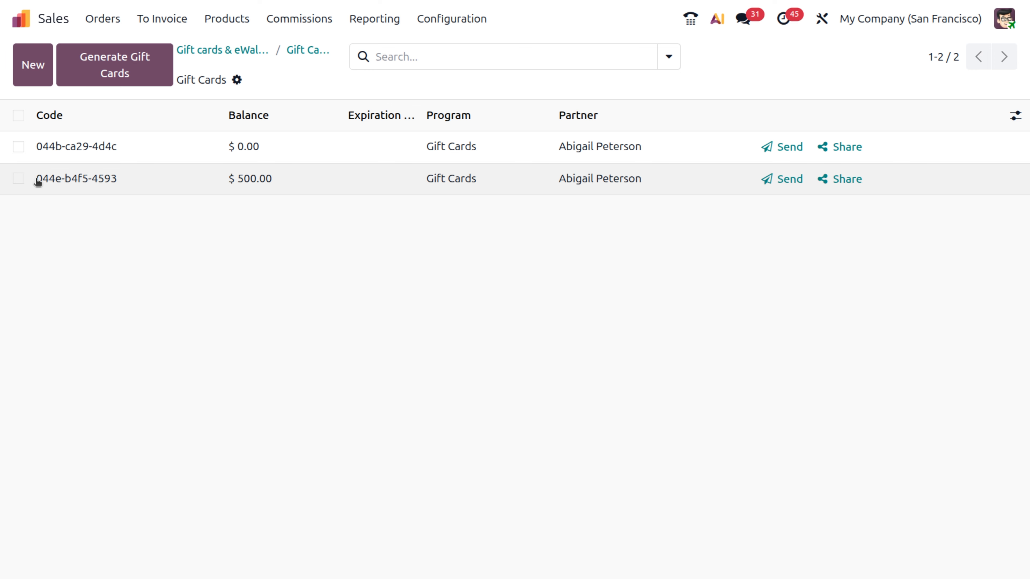
{"action": "left_click_drag", "start_coordinate": [37, 179], "coordinate": [125, 181]}
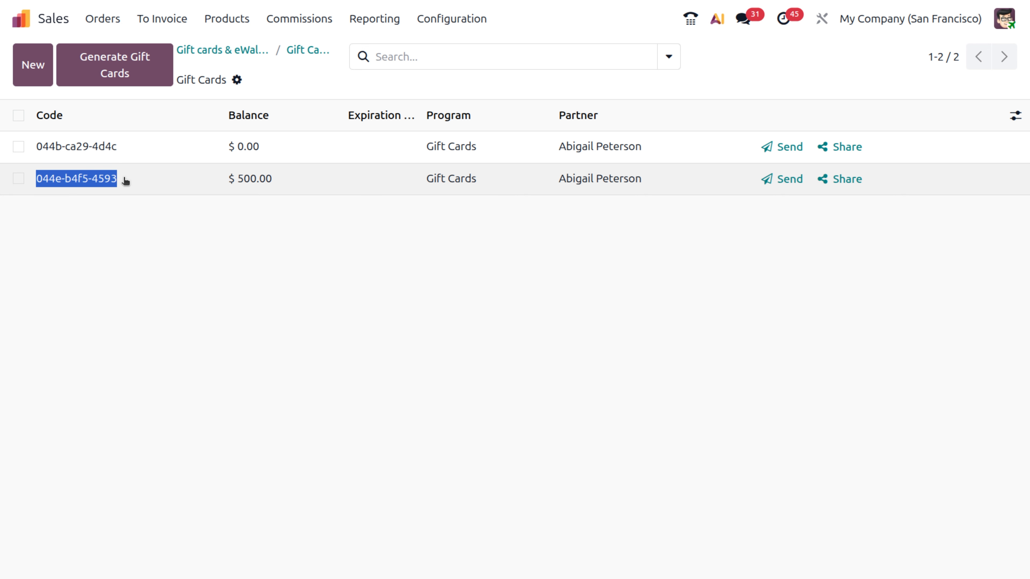
{"action": "left_click", "coordinate": [125, 181]}
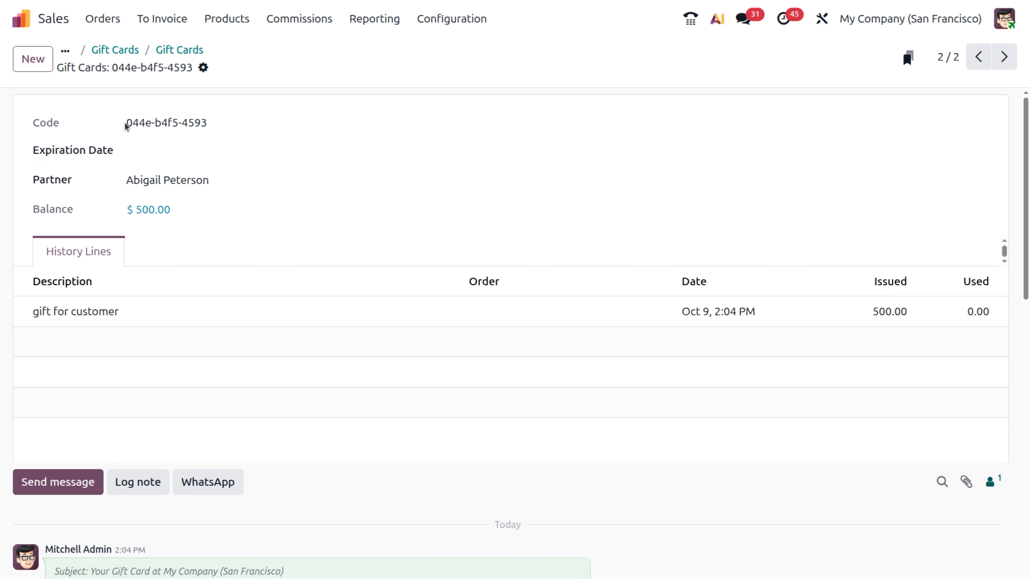
{"action": "left_click_drag", "start_coordinate": [126, 121], "coordinate": [258, 133]}
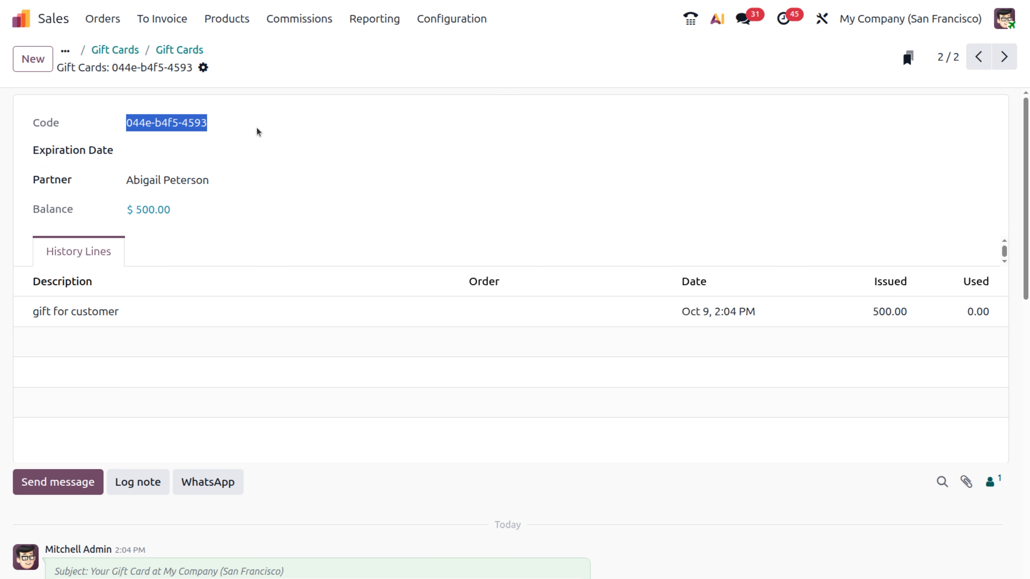
{"action": "left_click", "coordinate": [104, 51]}
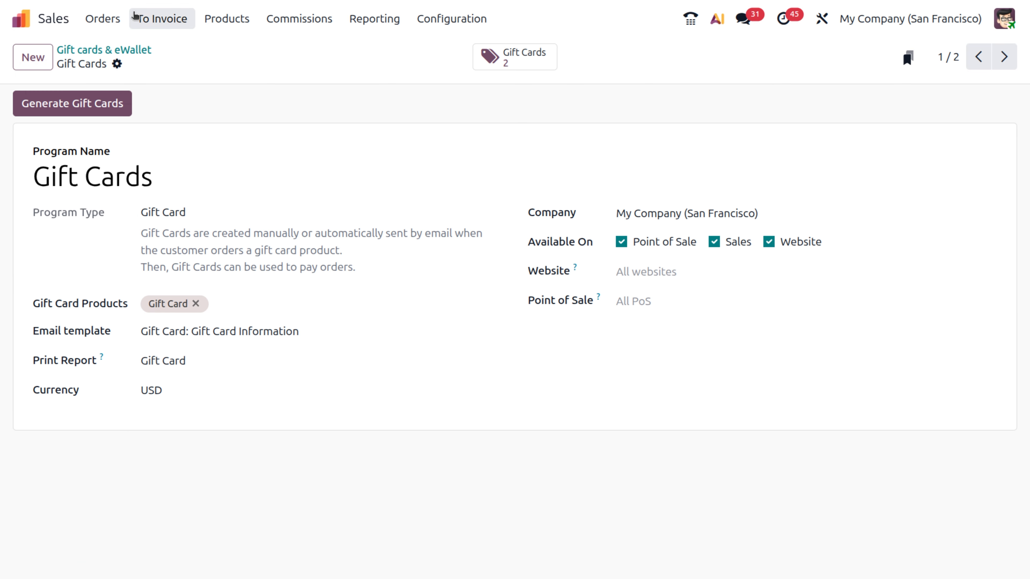
Start a new quotation from the Orders > Quotations list
{"action": "left_click", "coordinate": [103, 18]}
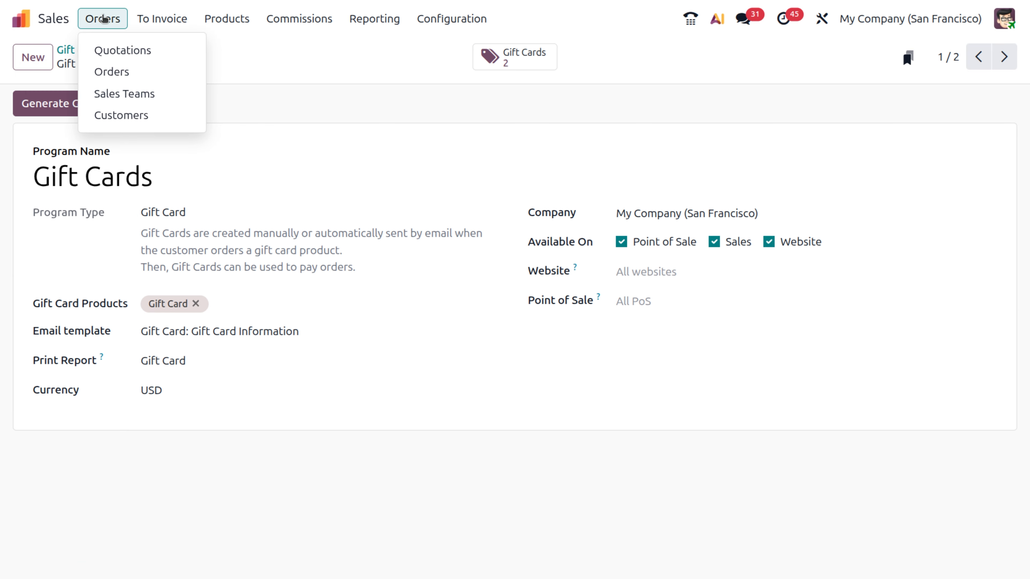
{"action": "left_click", "coordinate": [108, 52]}
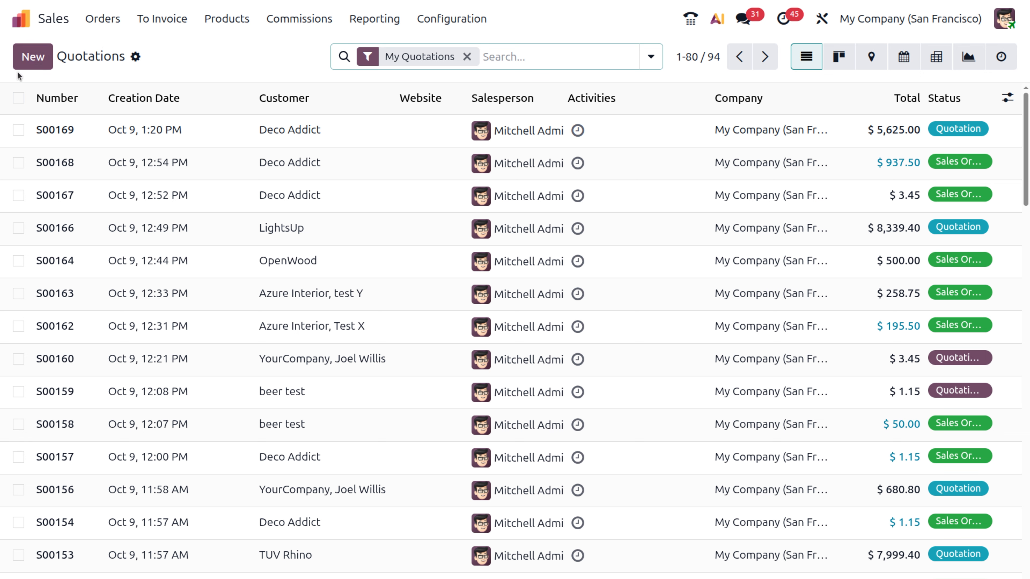
{"action": "left_click", "coordinate": [32, 57]}
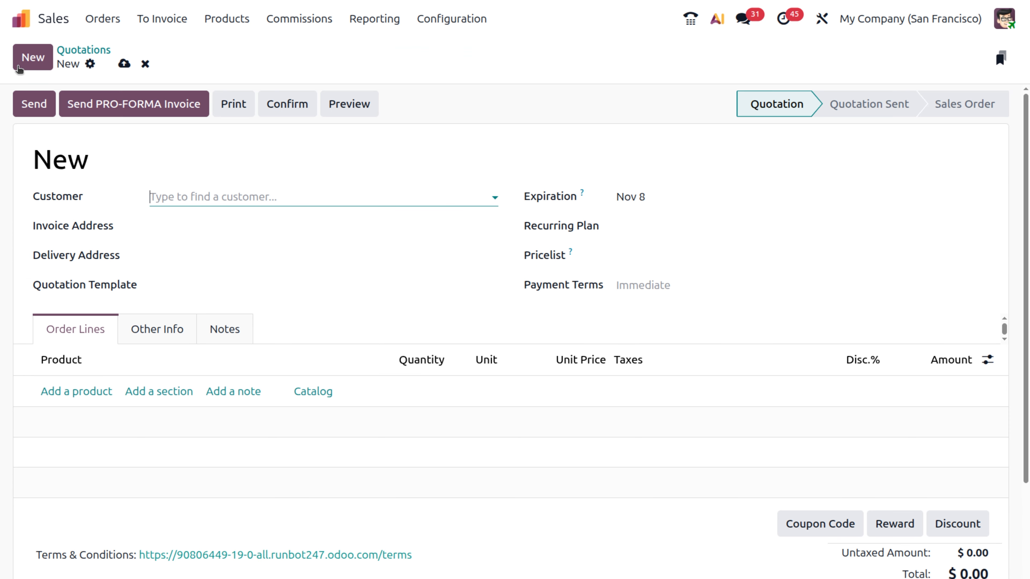
Set the gift card's customer on the quotation and begin a new order line
{"action": "left_click", "coordinate": [165, 198]}
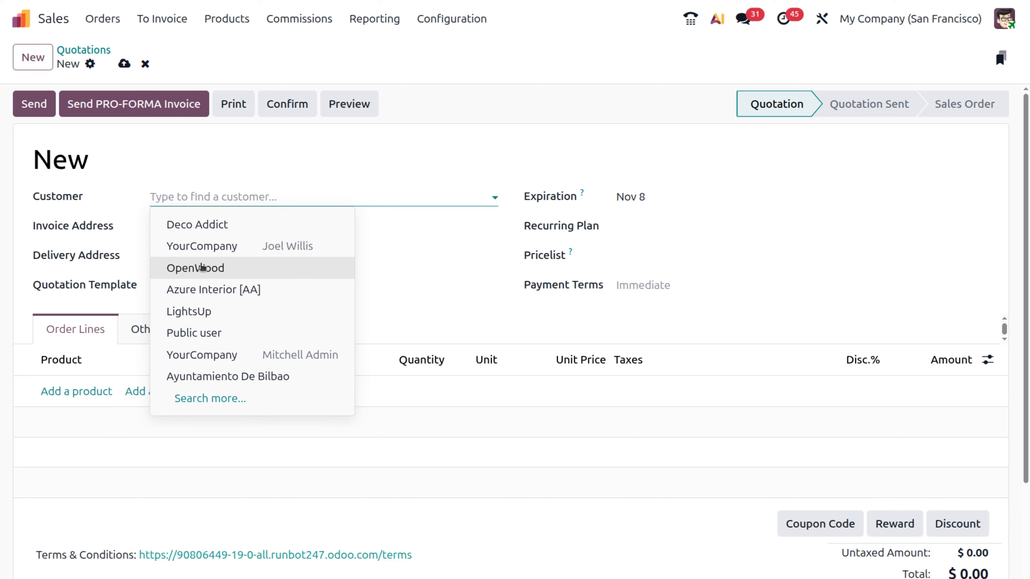
{"action": "type", "text": "a"}
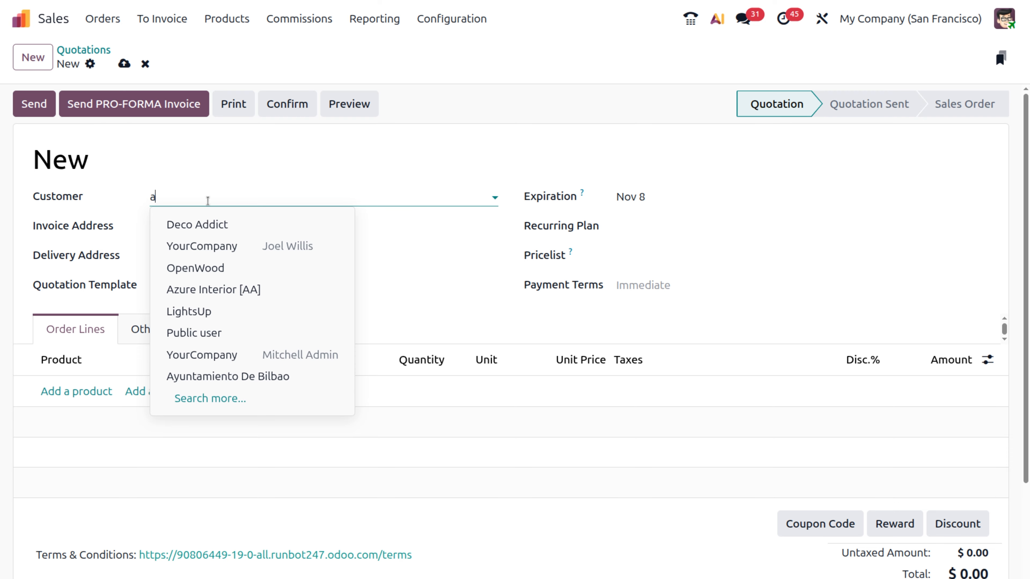
{"action": "type", "text": "bi"}
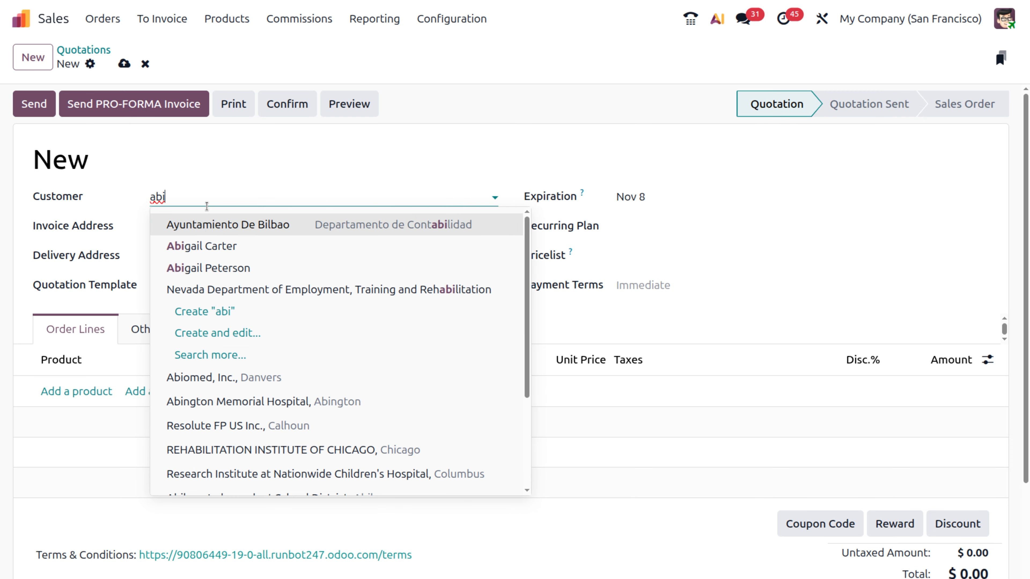
{"action": "left_click", "coordinate": [218, 267]}
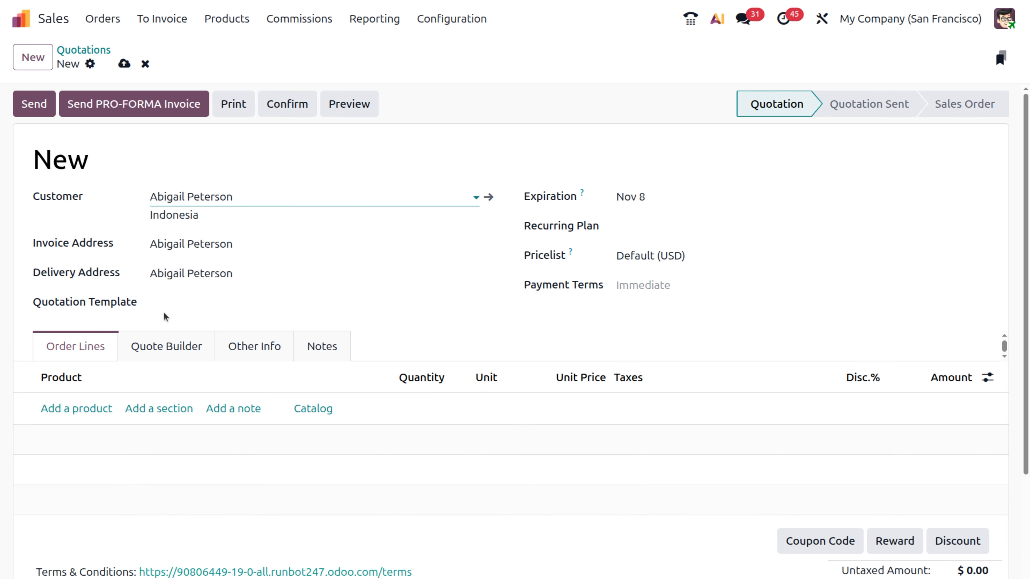
{"action": "left_click", "coordinate": [70, 407]}
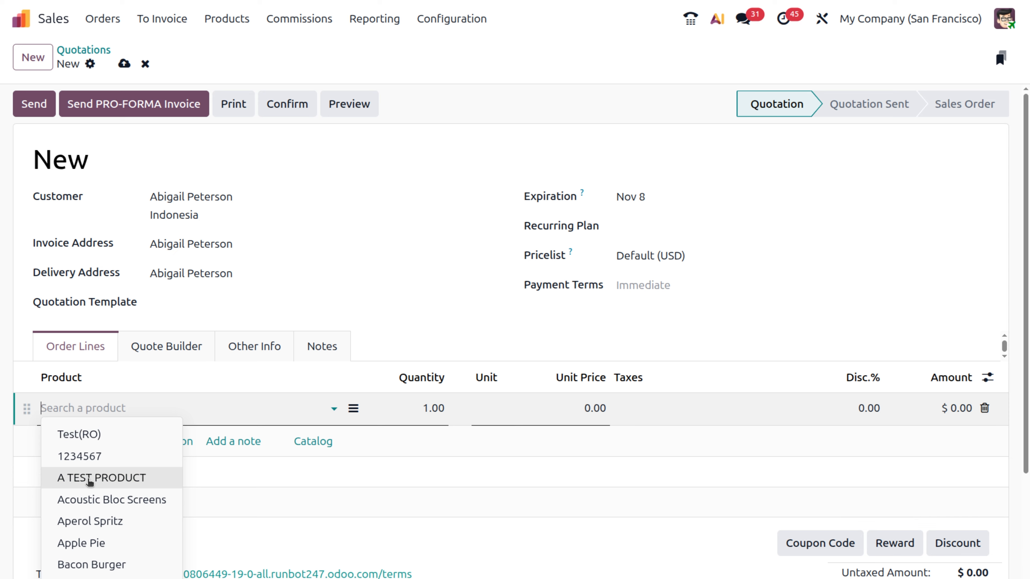
Add 3 black Acoustic Bloc Screens at 320.00 each ($960.00) to the quotation
{"action": "left_click", "coordinate": [92, 502]}
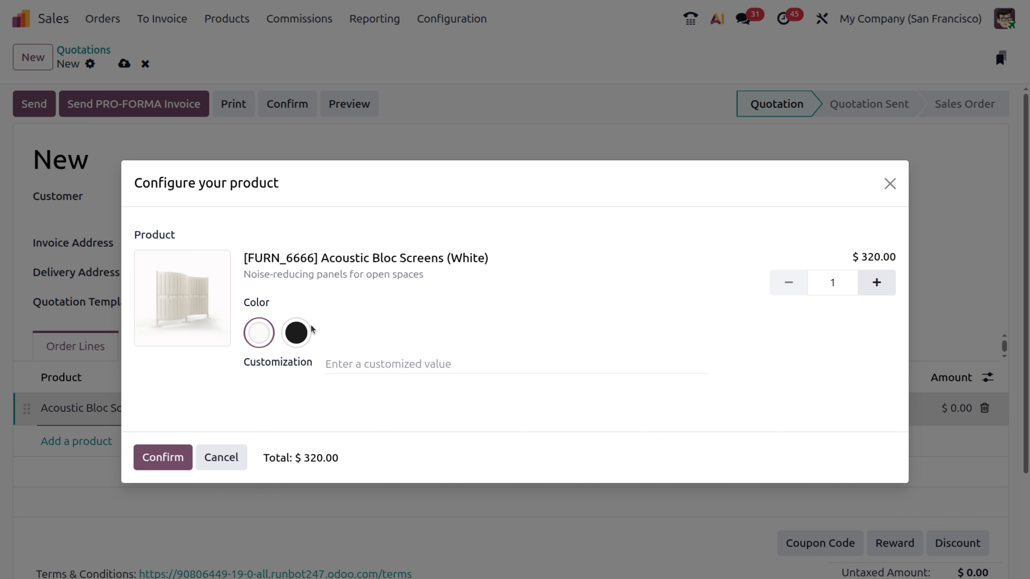
{"action": "left_click", "coordinate": [294, 340]}
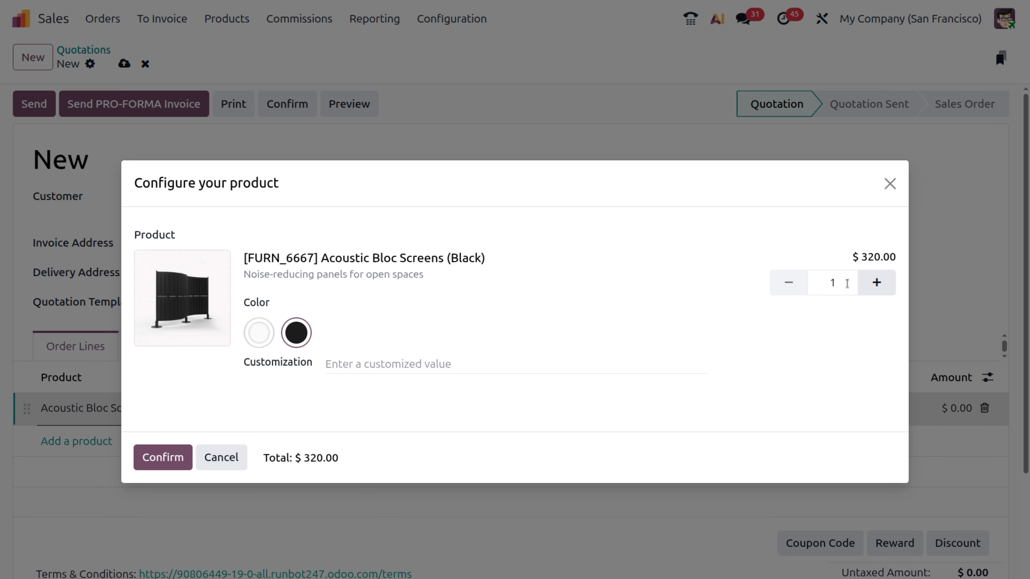
{"action": "left_click", "coordinate": [886, 291]}
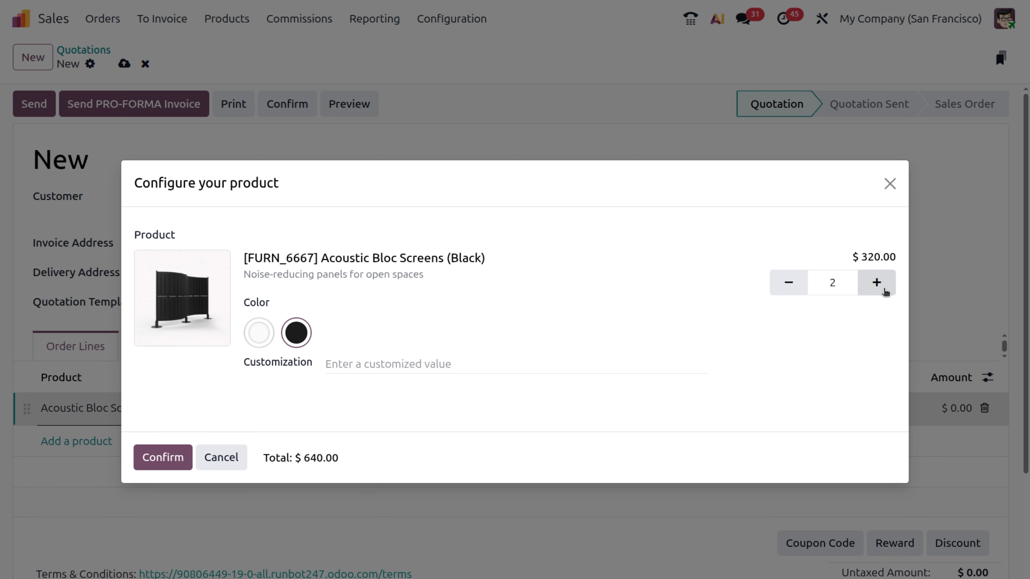
{"action": "left_click", "coordinate": [885, 291]}
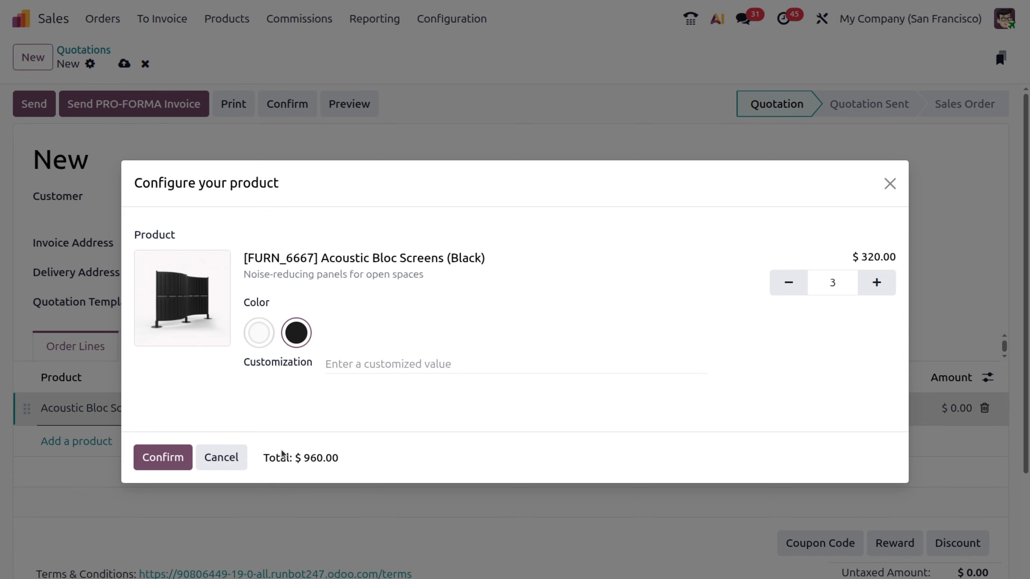
{"action": "left_click", "coordinate": [157, 456]}
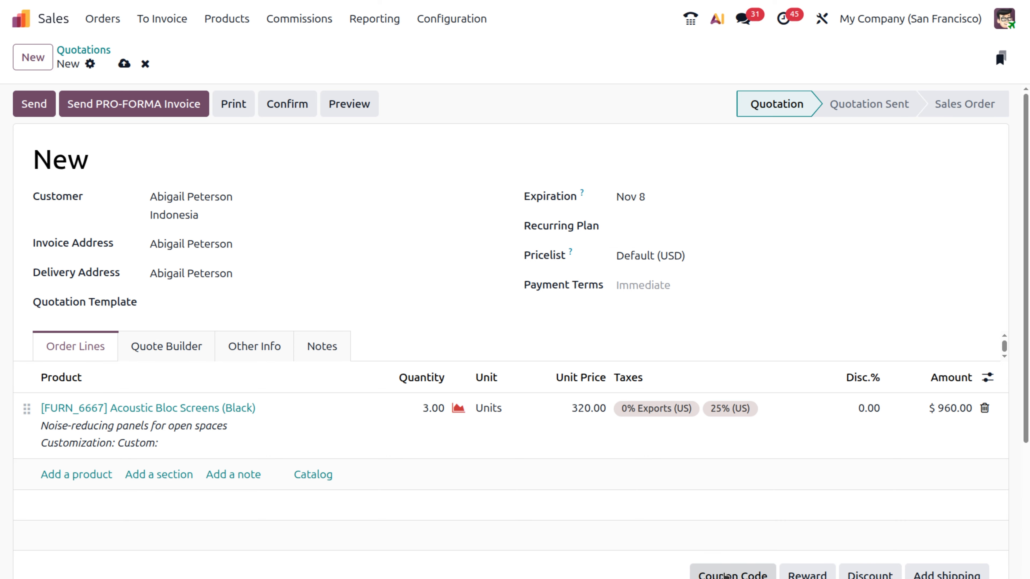
Redeem the copied gift card code on S00170, adding a -400.00 Gift Card line
{"action": "scroll", "coordinate": [725, 575], "scroll_direction": "down", "scroll_amount": 1}
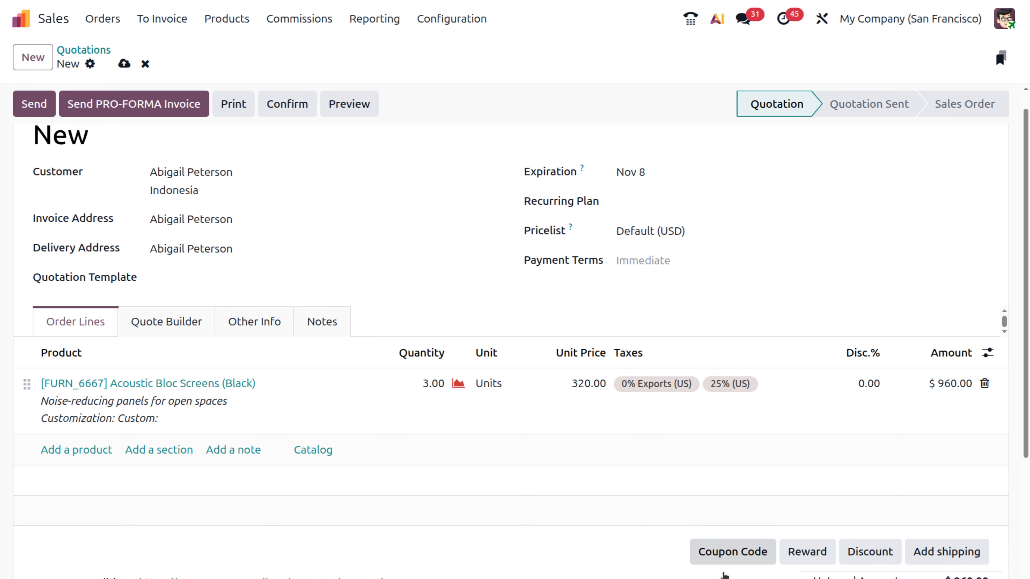
{"action": "scroll", "coordinate": [724, 575], "scroll_direction": "down", "scroll_amount": 5}
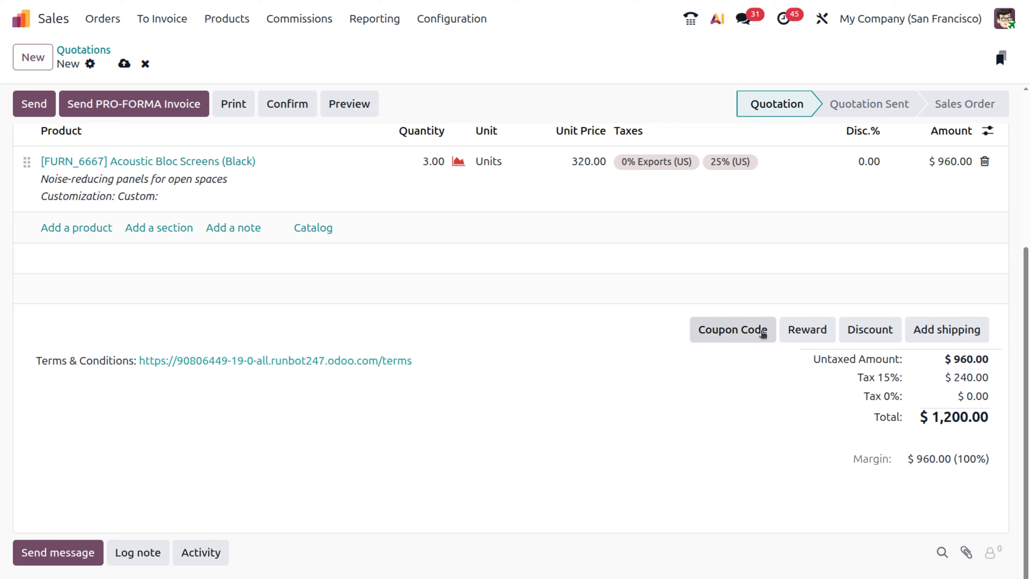
{"action": "left_click", "coordinate": [734, 335]}
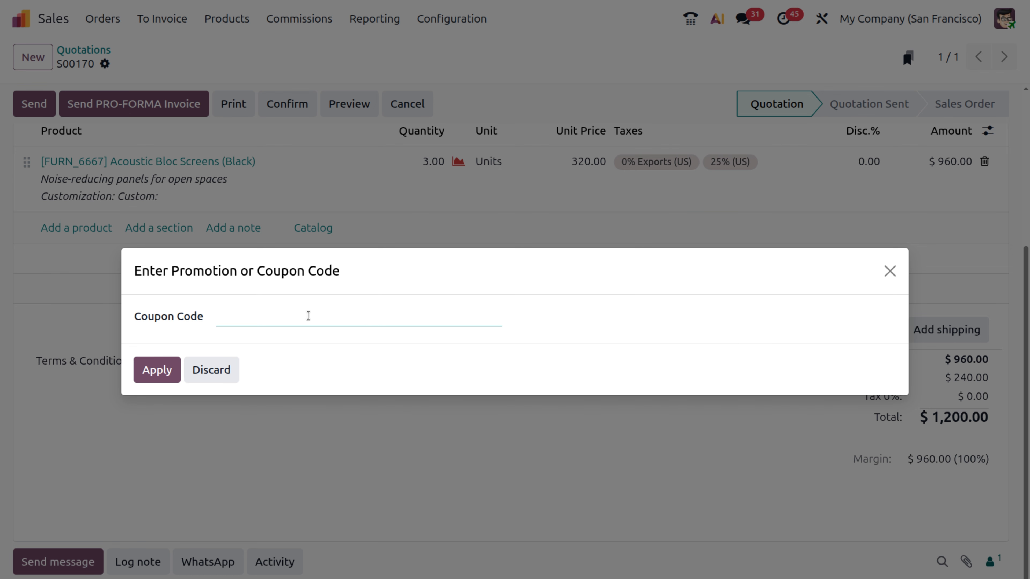
{"action": "type", "text": "044e-b4f5-4593"}
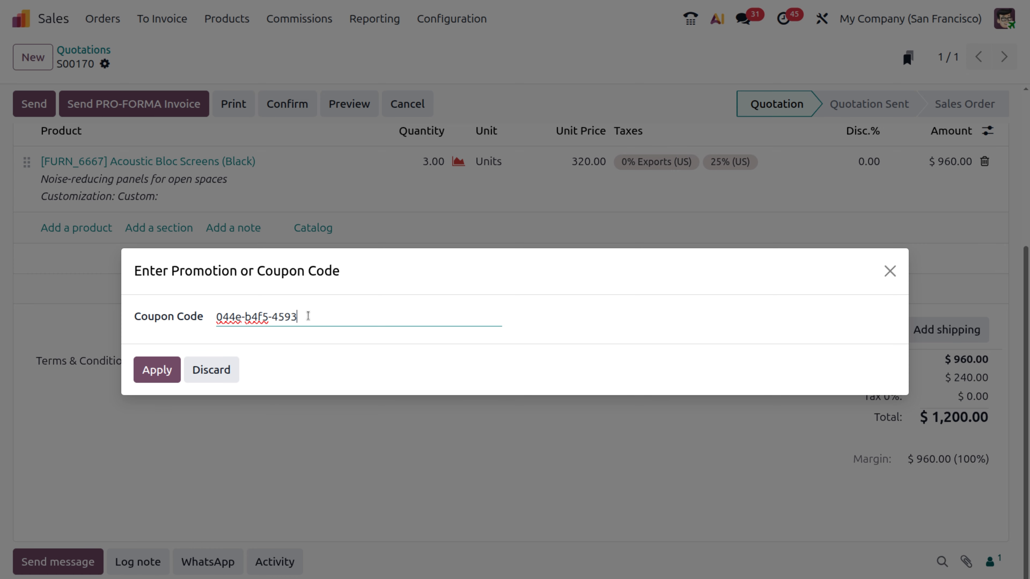
{"action": "left_click", "coordinate": [155, 376]}
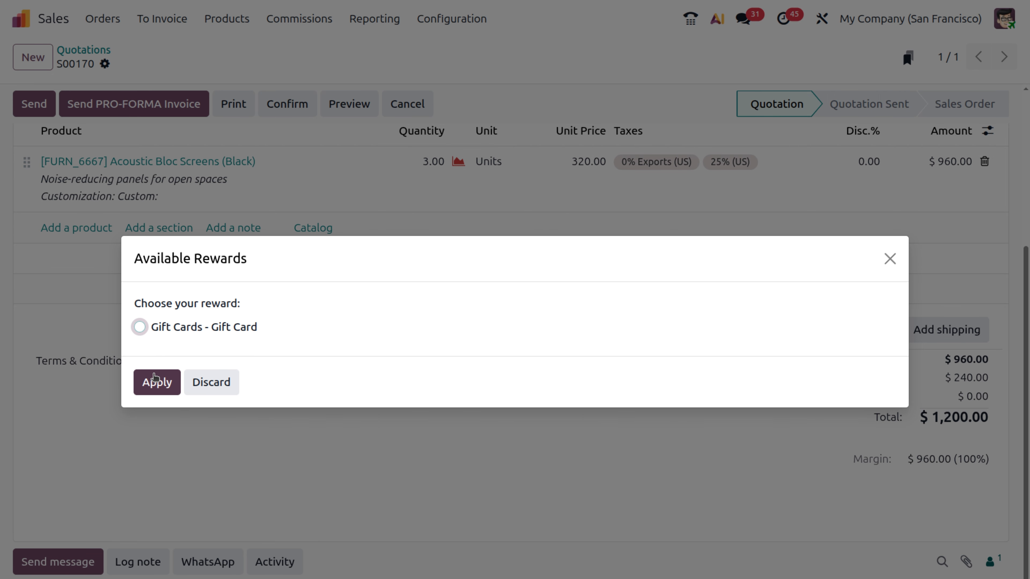
{"action": "left_click", "coordinate": [139, 328]}
{"action": "left_click", "coordinate": [166, 383]}
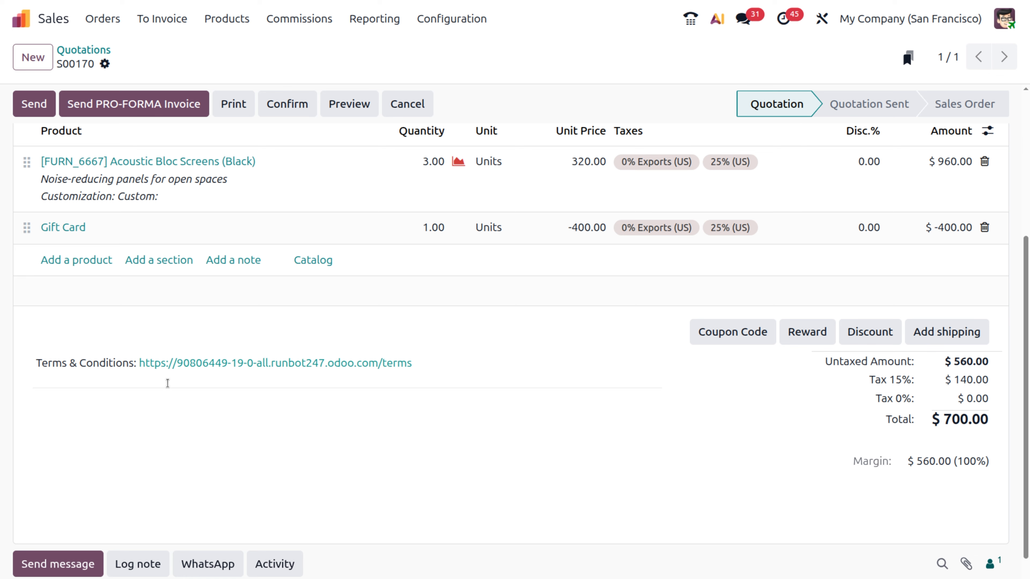
Remove the 25% (US) tax from the Acoustic Bloc Screens line, bringing the total to $460.00
{"action": "scroll", "coordinate": [514, 264], "scroll_direction": "up", "scroll_amount": 3}
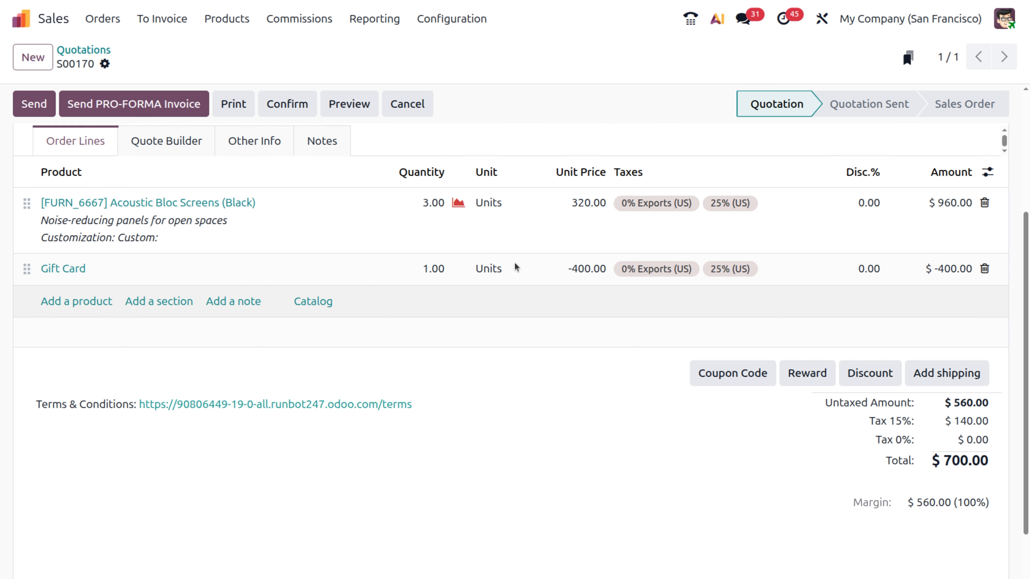
{"action": "scroll", "coordinate": [514, 265], "scroll_direction": "up", "scroll_amount": 3}
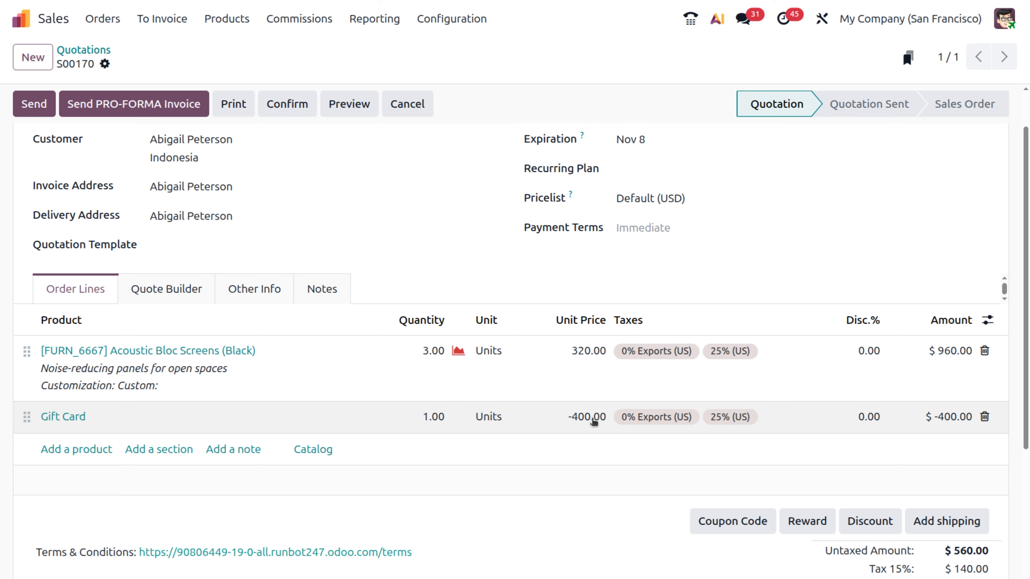
{"action": "scroll", "coordinate": [593, 422], "scroll_direction": "up", "scroll_amount": 2}
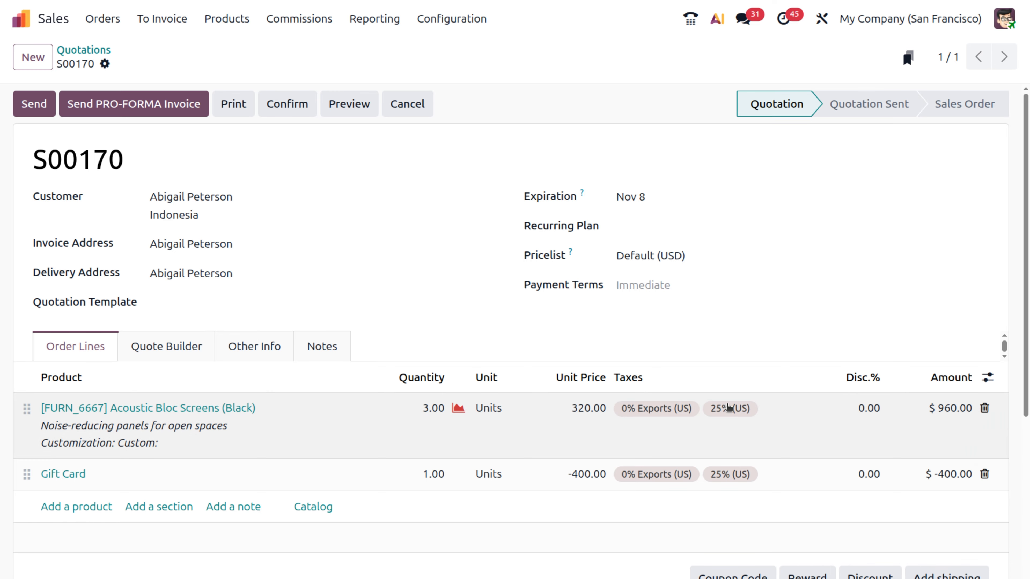
{"action": "left_click", "coordinate": [723, 412]}
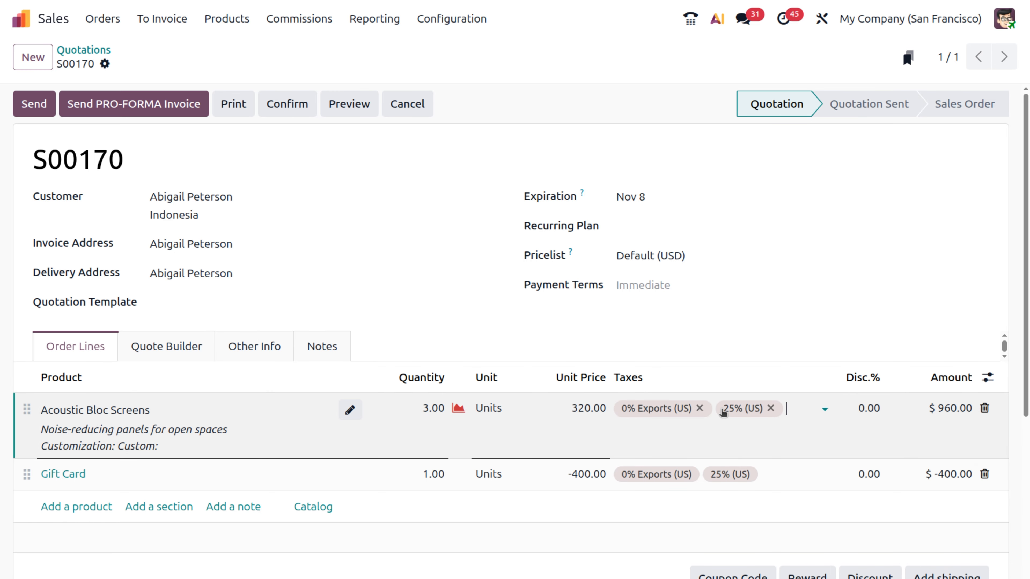
{"action": "left_click", "coordinate": [771, 409]}
{"action": "left_click", "coordinate": [750, 482]}
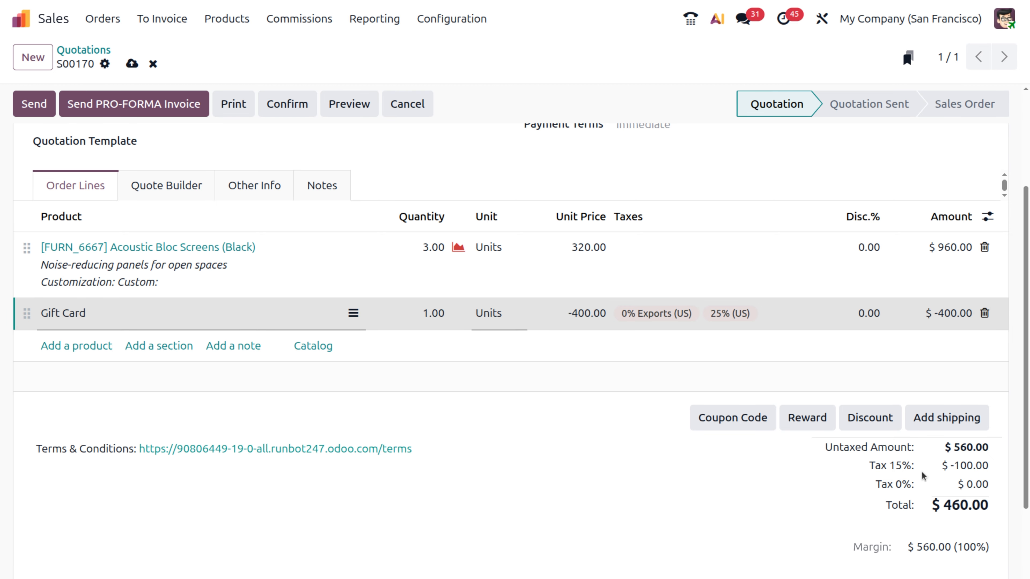
{"action": "scroll", "coordinate": [915, 518], "scroll_direction": "down", "scroll_amount": 5}
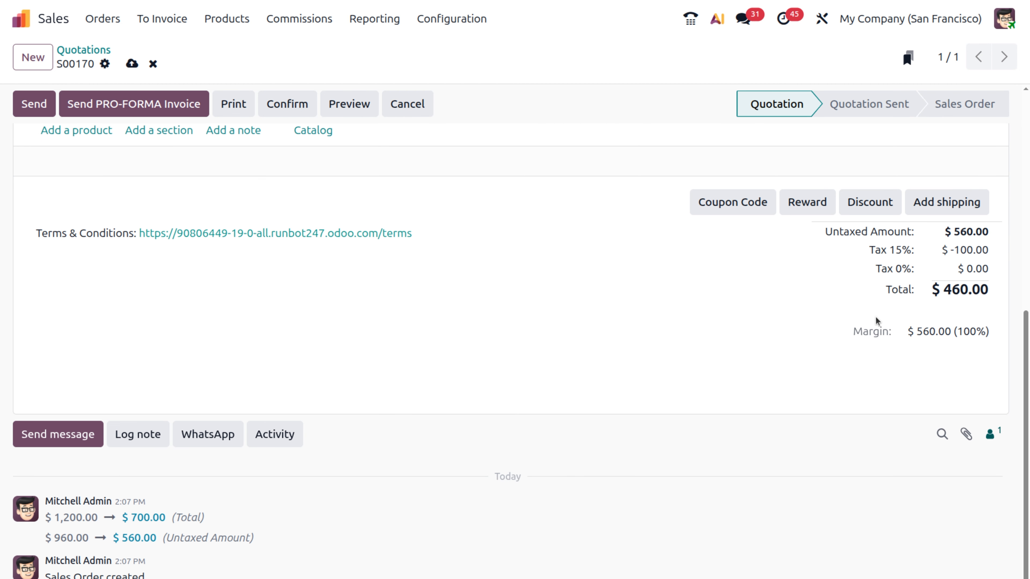
{"action": "scroll", "coordinate": [876, 318], "scroll_direction": "up", "scroll_amount": 9}
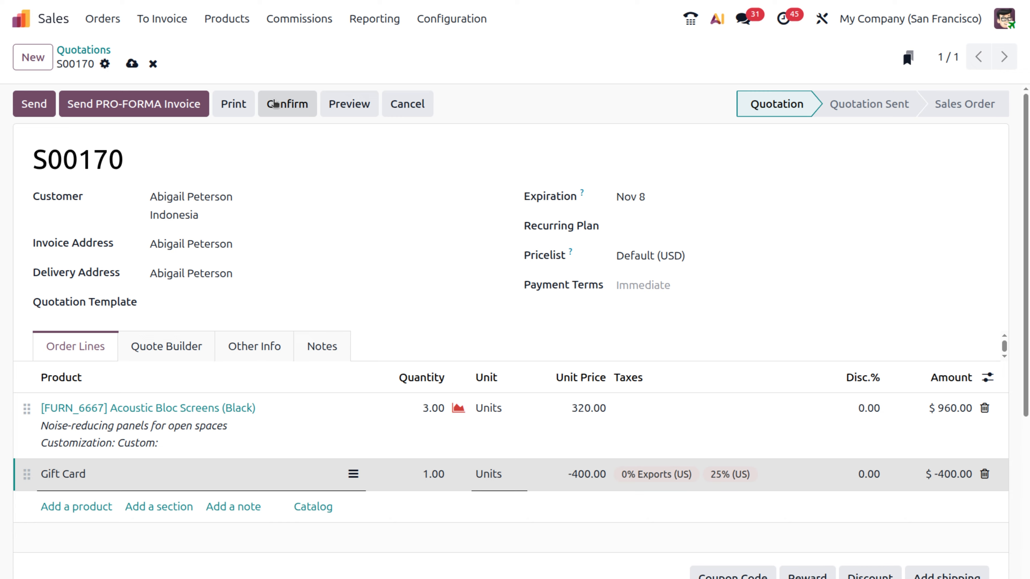
Open the eWallet program from Products > Gift cards & eWallet
{"action": "left_click", "coordinate": [230, 22]}
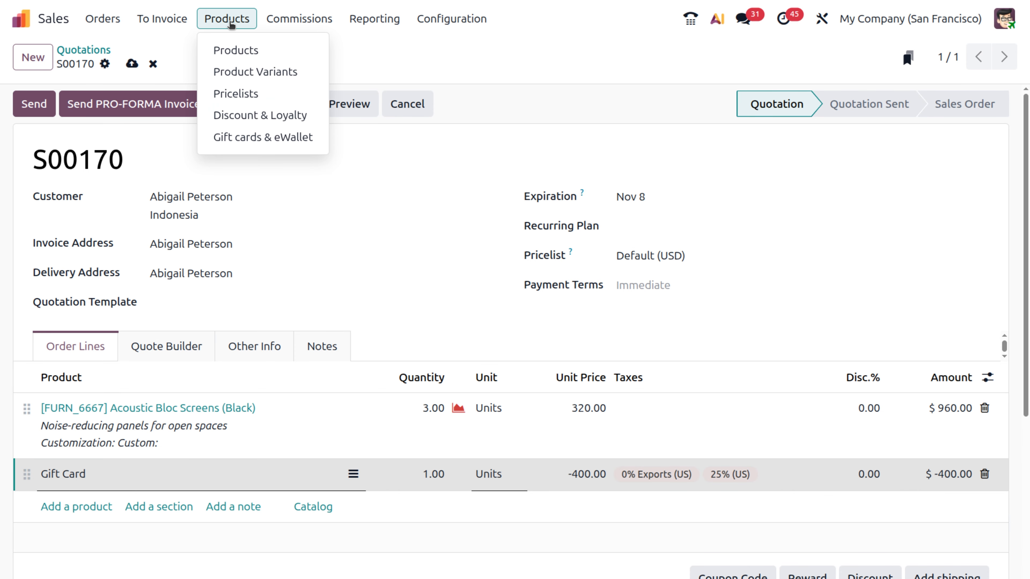
{"action": "left_click", "coordinate": [245, 138]}
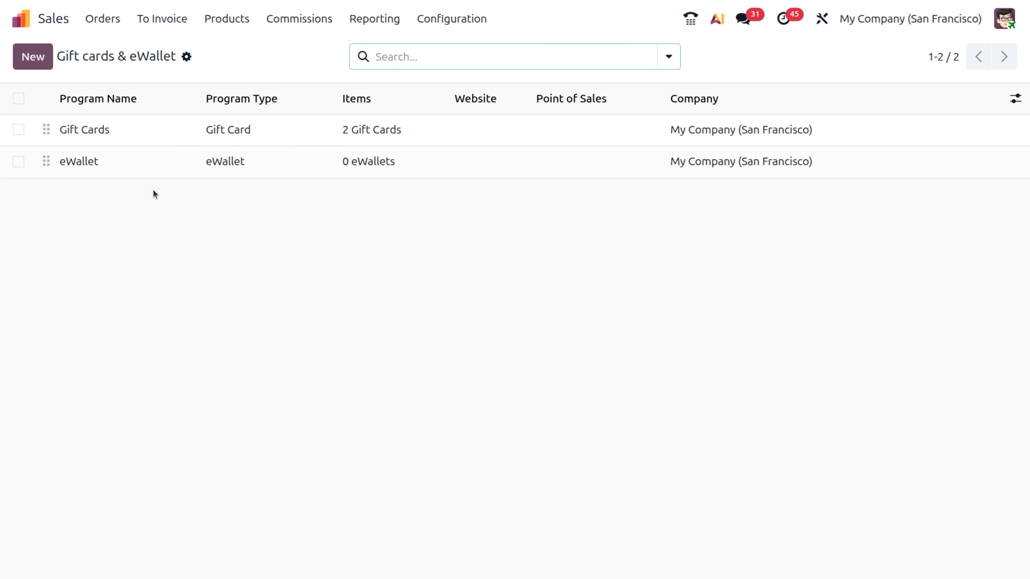
{"action": "left_click", "coordinate": [153, 169]}
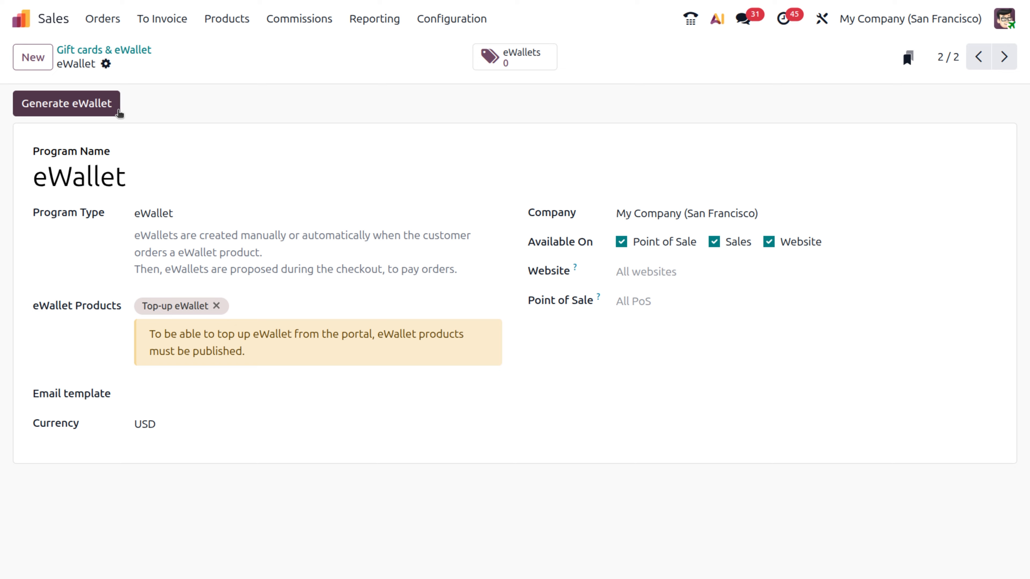
Open the Generate eWallet dialog for all 251 customers at 1.00 $ each
{"action": "left_click", "coordinate": [81, 110]}
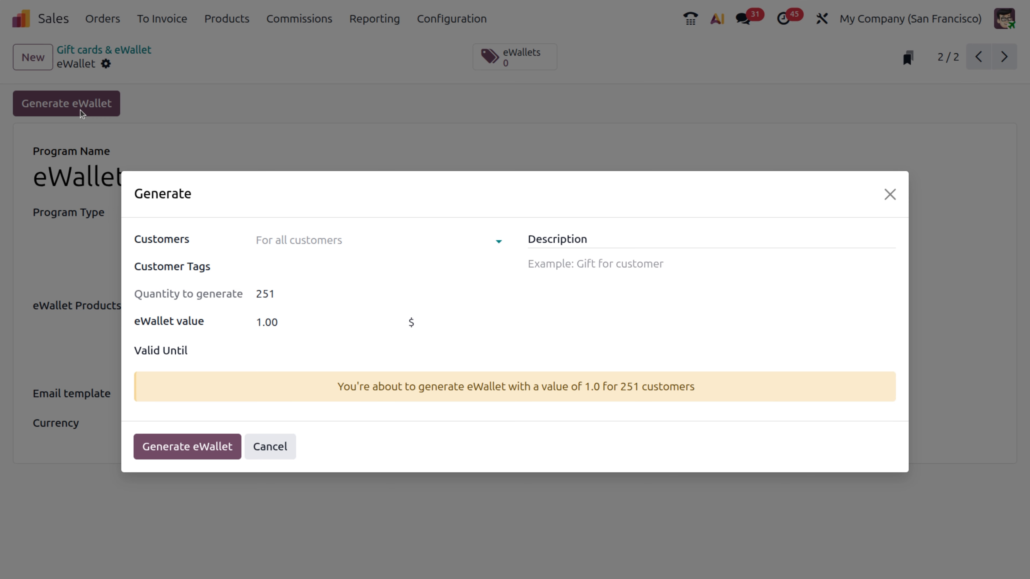
{"action": "left_click", "coordinate": [314, 243]}
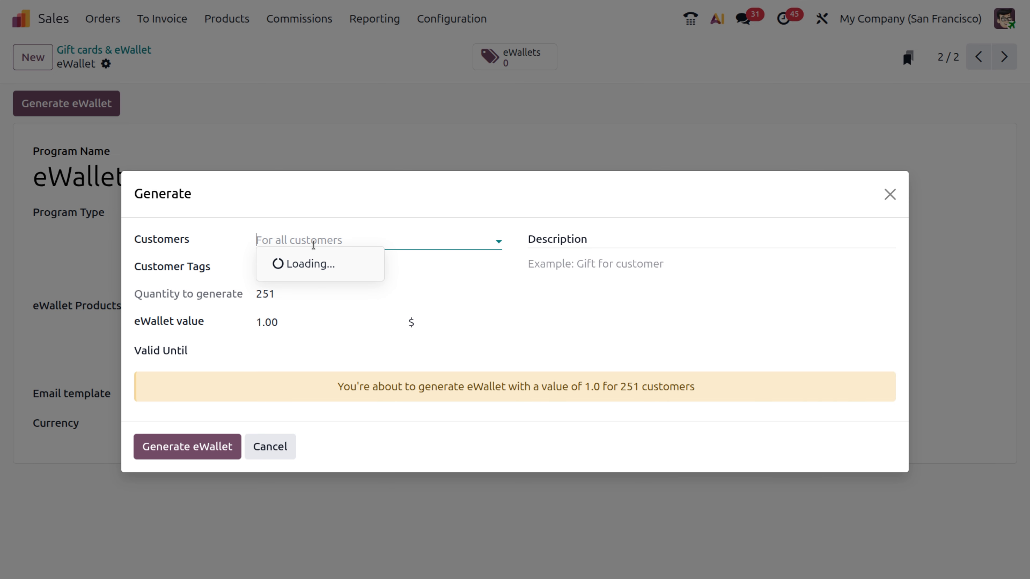